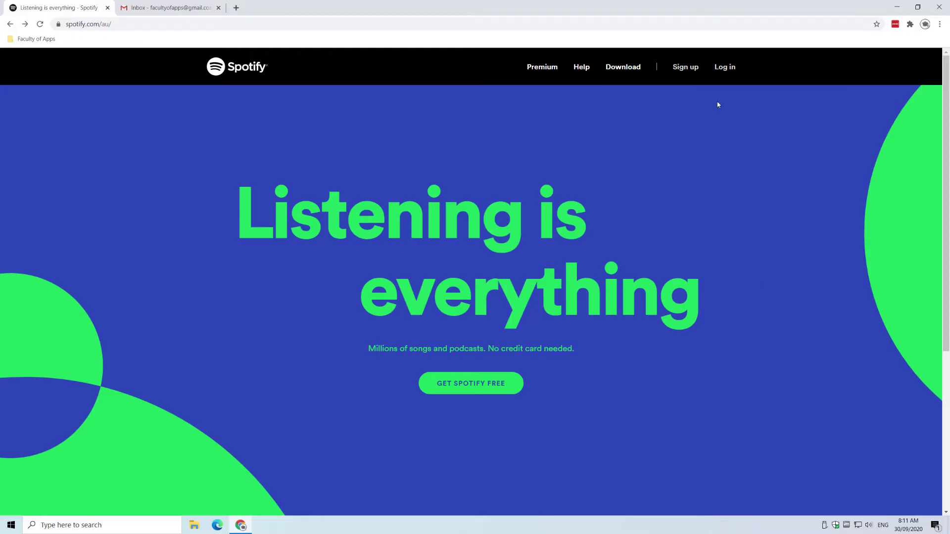
# Log into the plan manager's account without remembering the login and scroll to Manage your family accounts.
pyautogui.click(725, 68)
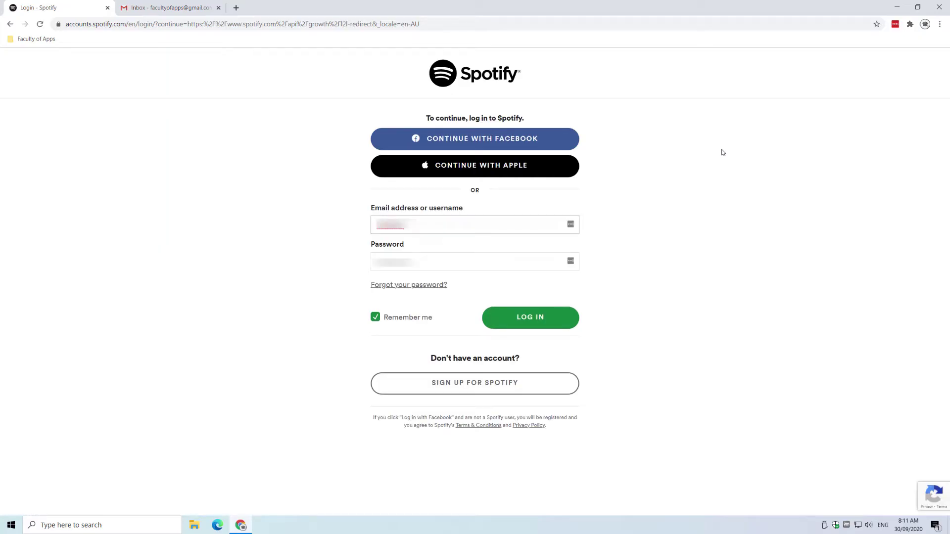
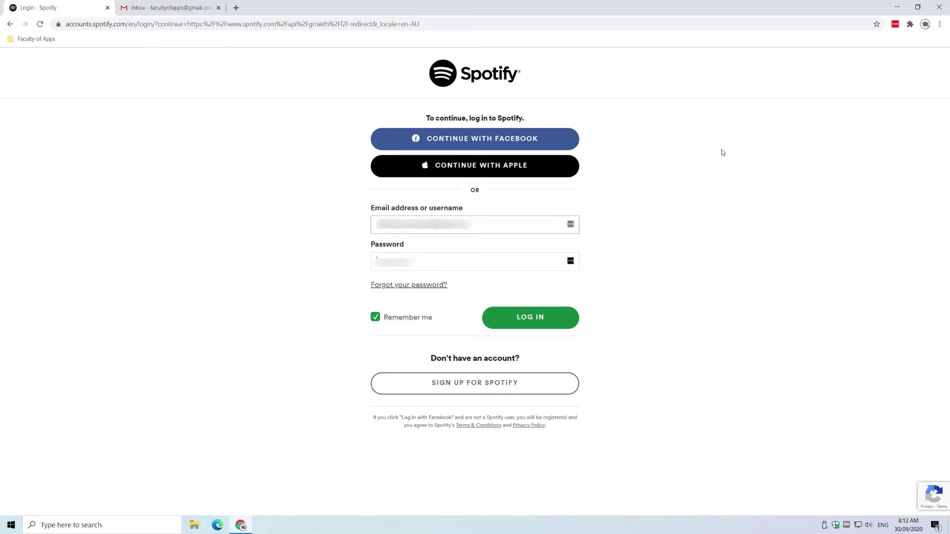
pyautogui.press('Tab')
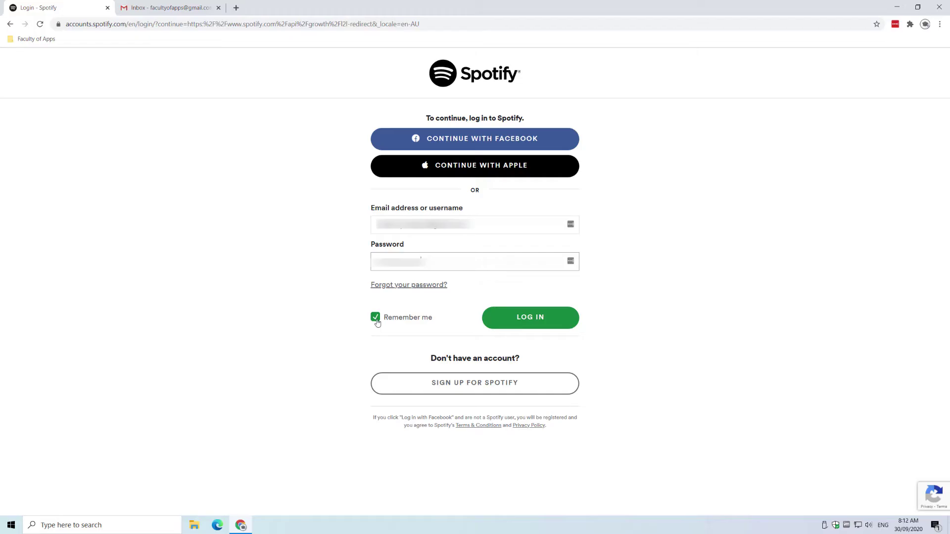
pyautogui.click(375, 317)
pyautogui.click(533, 327)
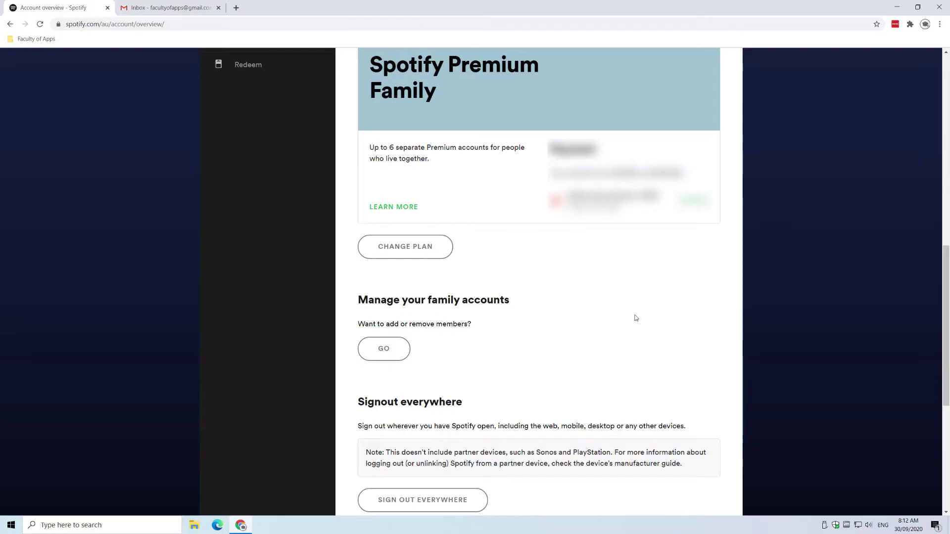
pyautogui.scroll(-3, 636, 318)
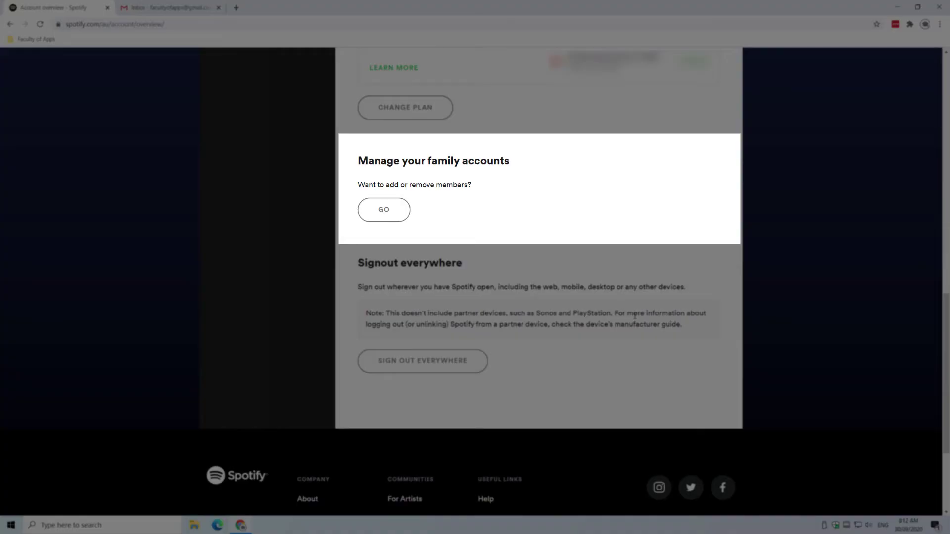
# Copy the Premium Family invite link from Add to Family Plan and go to the Gmail inbox.
pyautogui.click(392, 210)
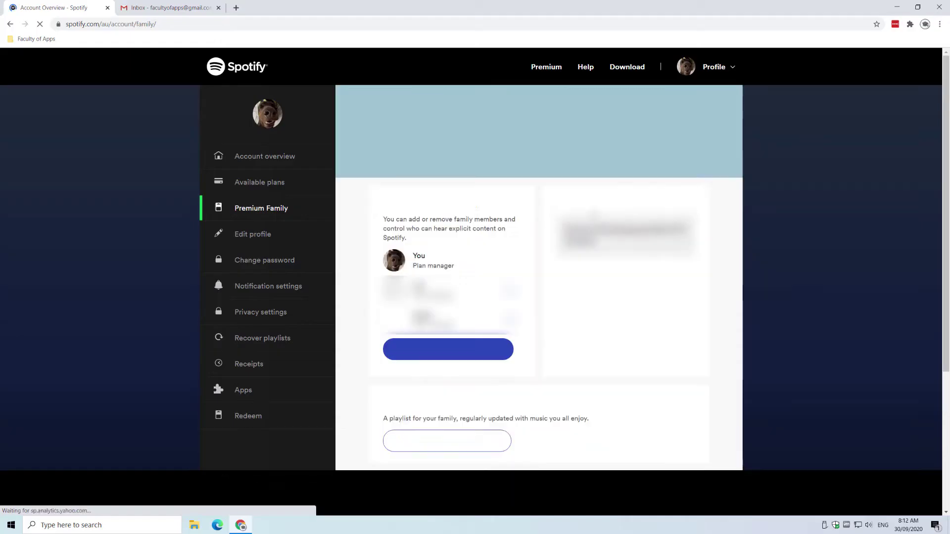
pyautogui.click(496, 352)
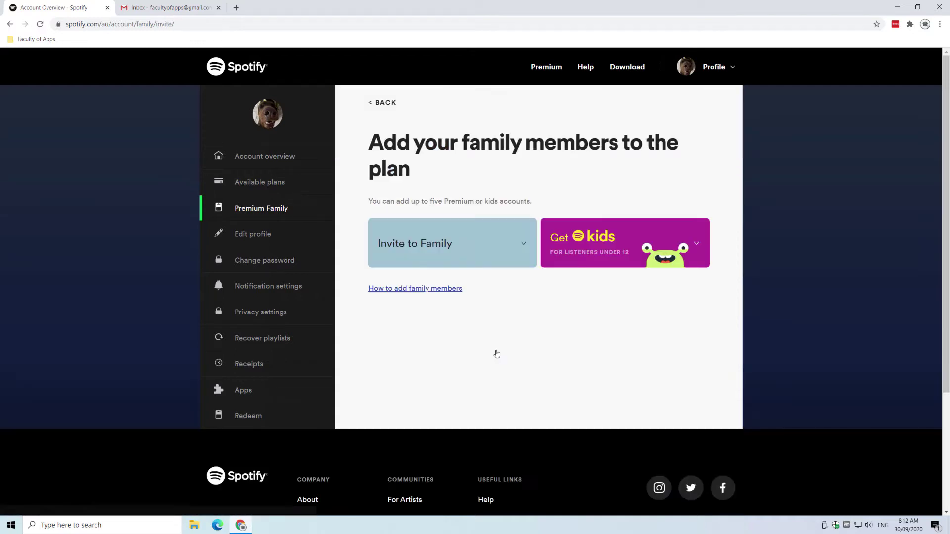
pyautogui.click(426, 247)
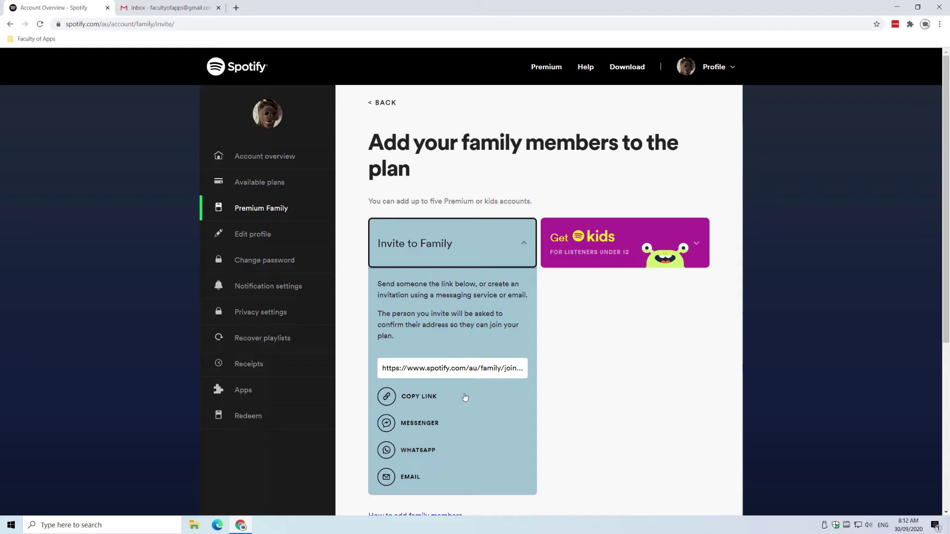
pyautogui.click(429, 399)
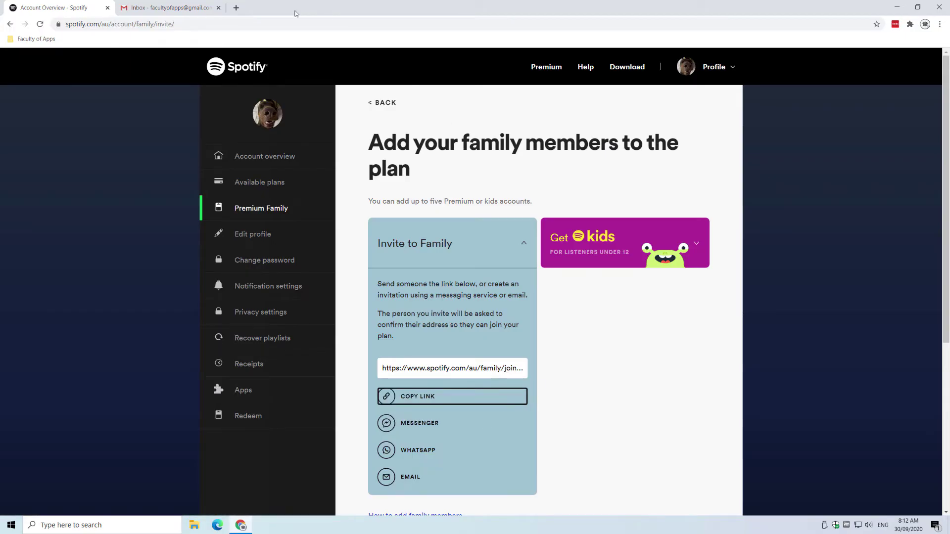
pyautogui.click(174, 9)
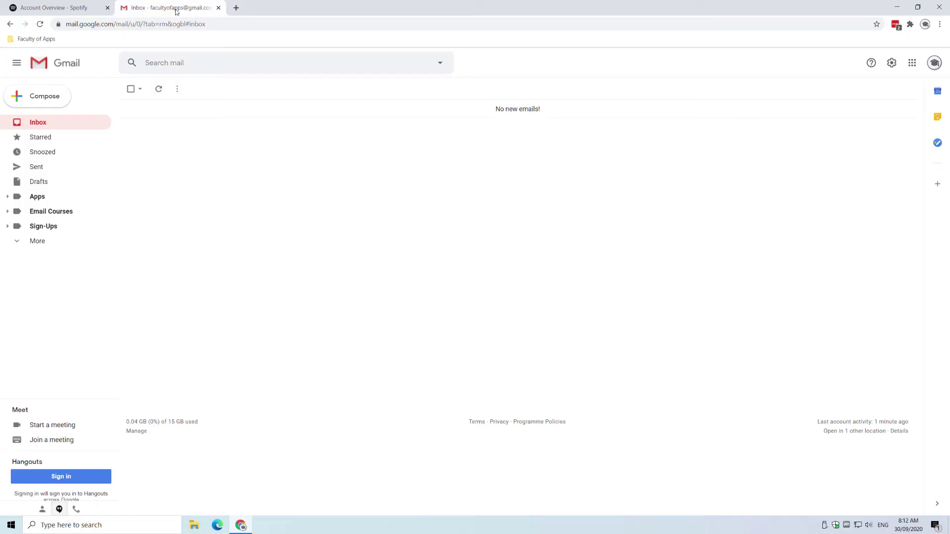
# Email the pasted invite link to the invitee with subject 'Link to join spotify premiu'.
pyautogui.click(41, 100)
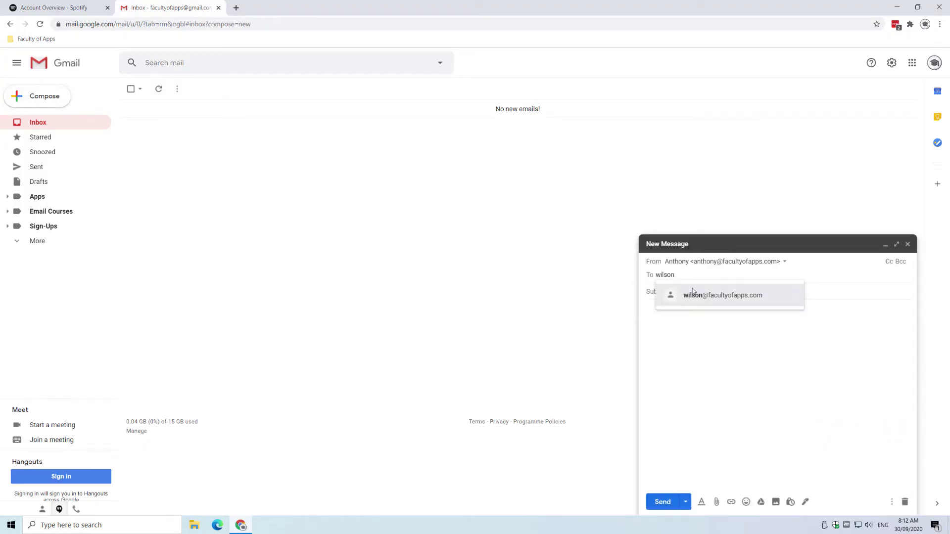
pyautogui.click(693, 294)
pyautogui.click(716, 293)
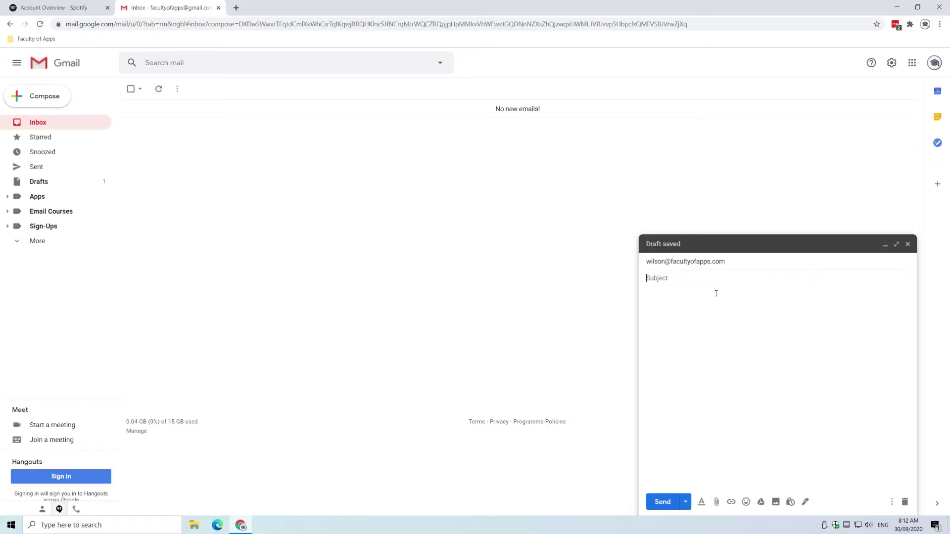
pyautogui.write('Link to join spotify premium')
pyautogui.click(678, 303)
pyautogui.rightClick(679, 303)
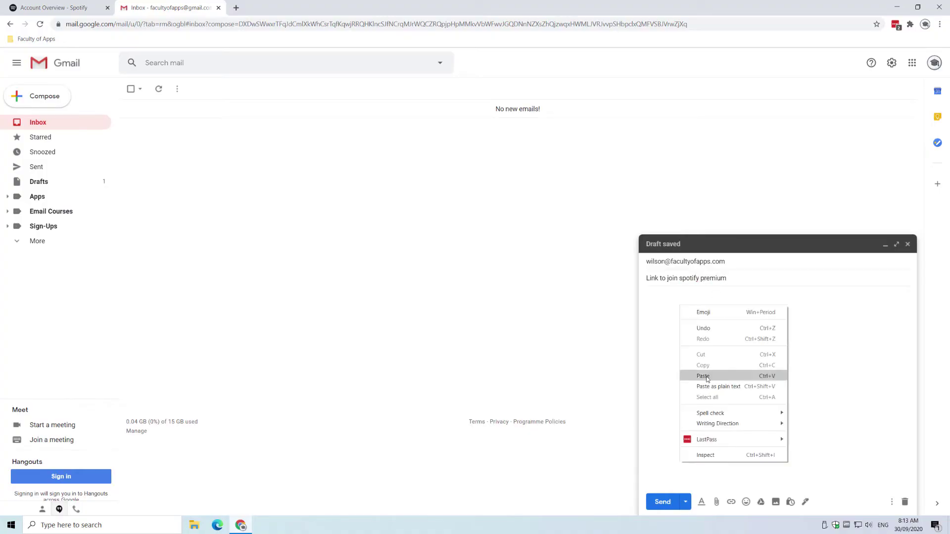
pyautogui.click(699, 375)
pyautogui.click(663, 502)
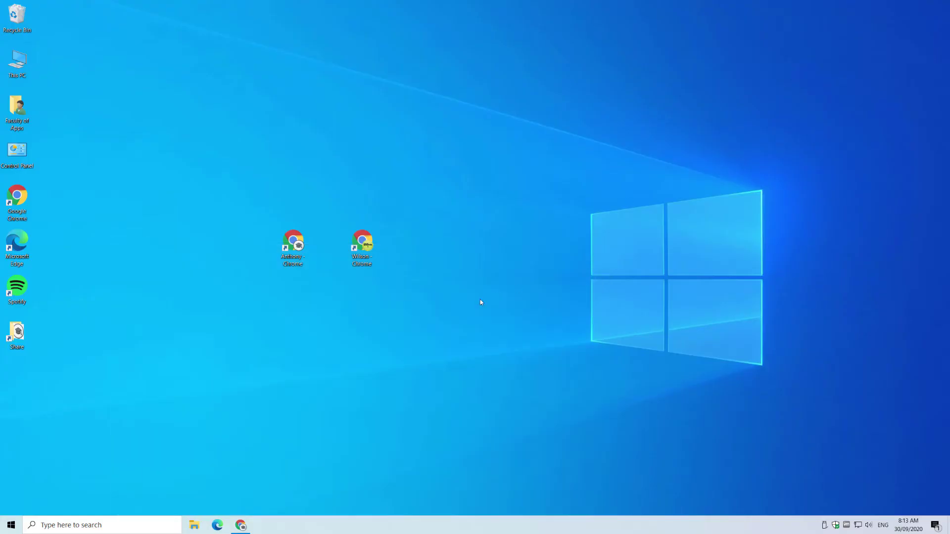
# In the invitee's browser, open the invite email and follow the Spotify family link.
pyautogui.doubleClick(364, 241)
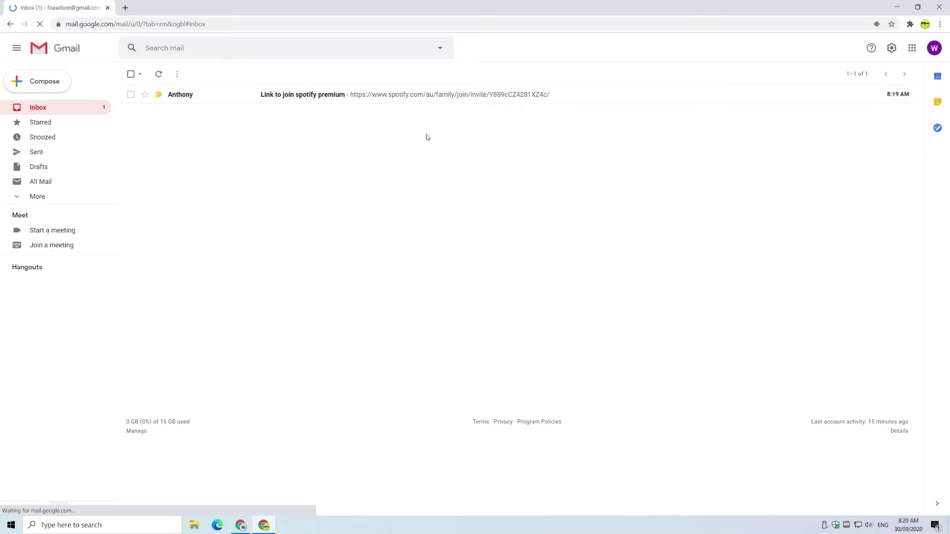
pyautogui.click(328, 95)
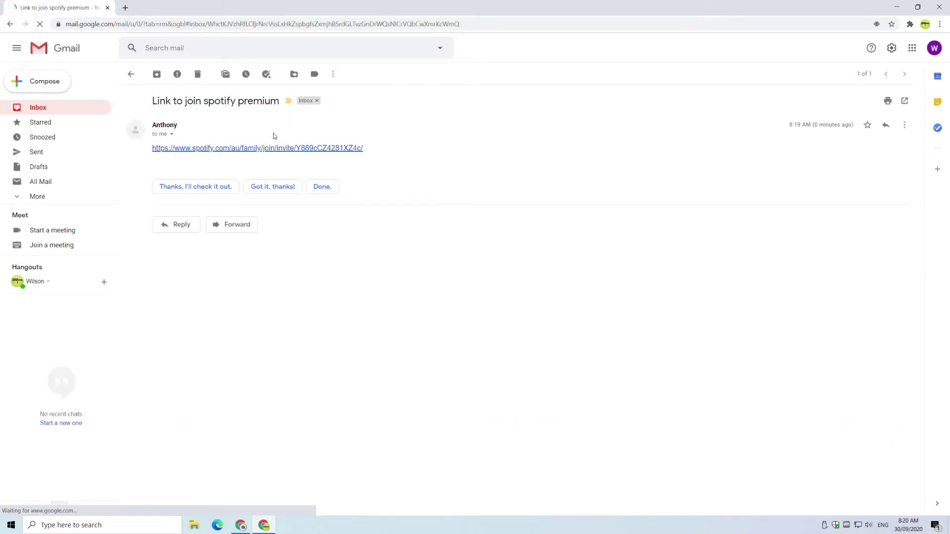
pyautogui.click(274, 148)
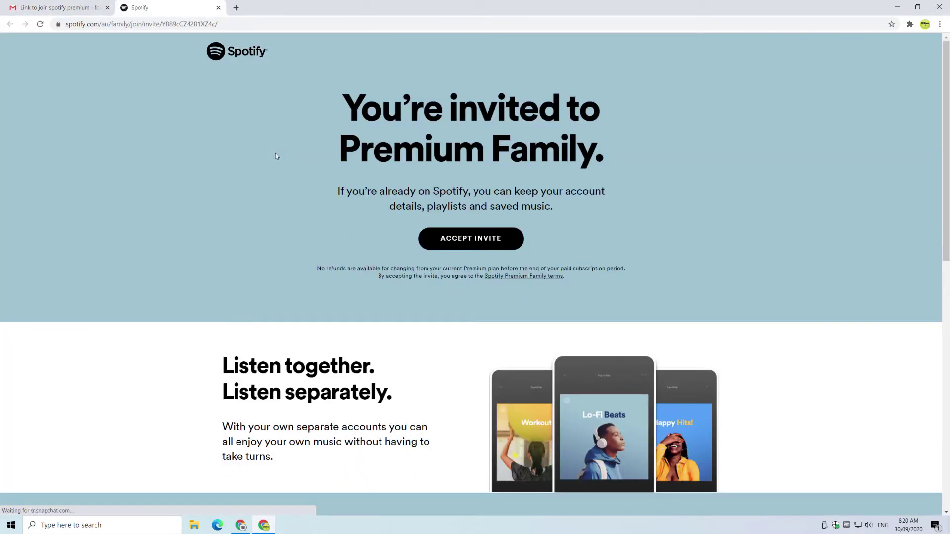
# Accept the invitation, sign in with the member's email and password, and confirm the home address.
pyautogui.click(481, 244)
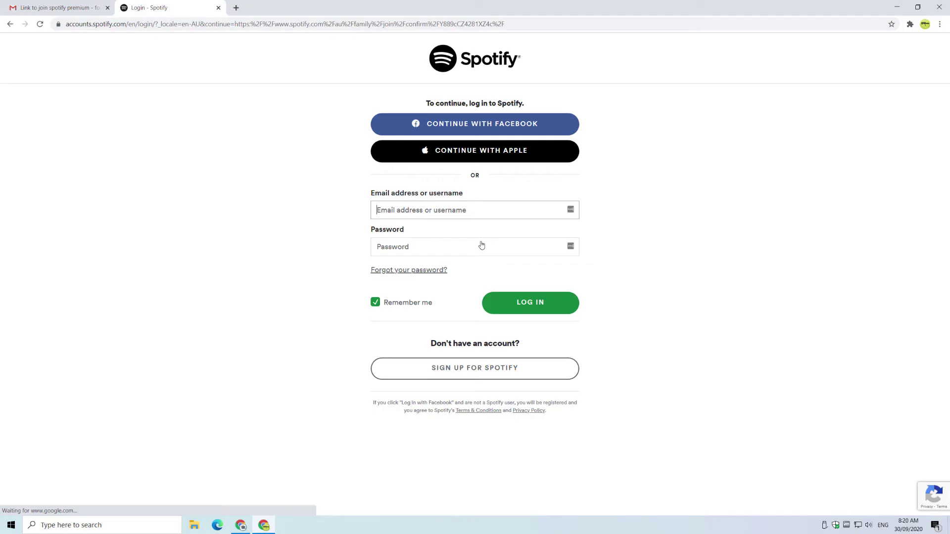
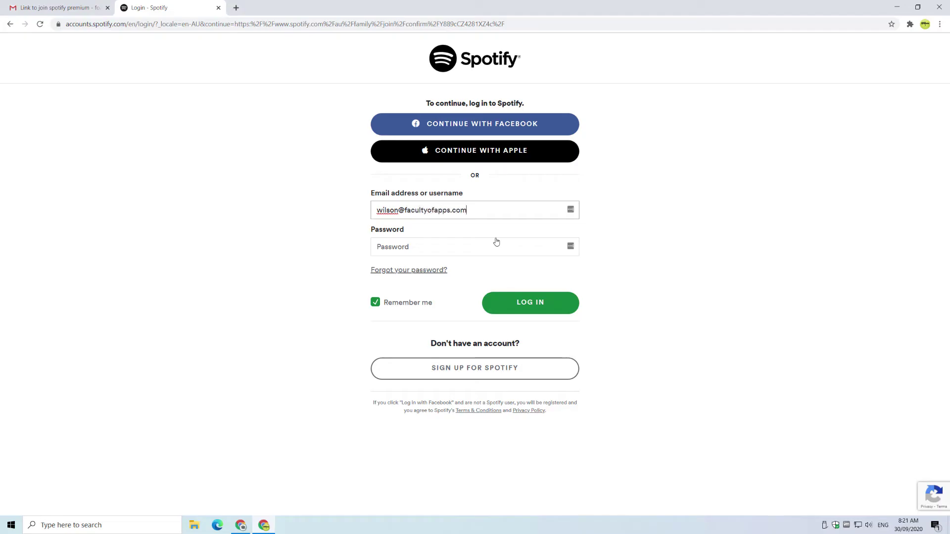
pyautogui.press('Tab')
pyautogui.write('••')
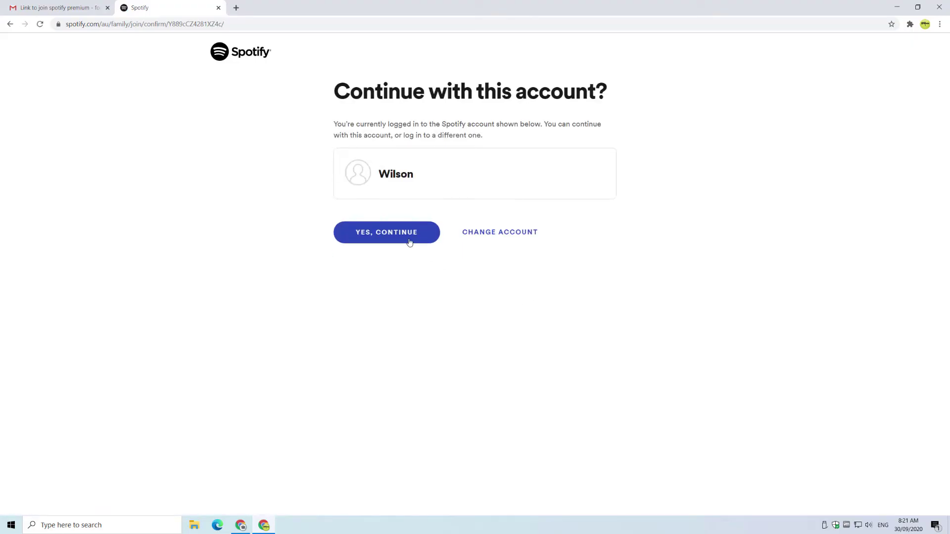
pyautogui.click(403, 237)
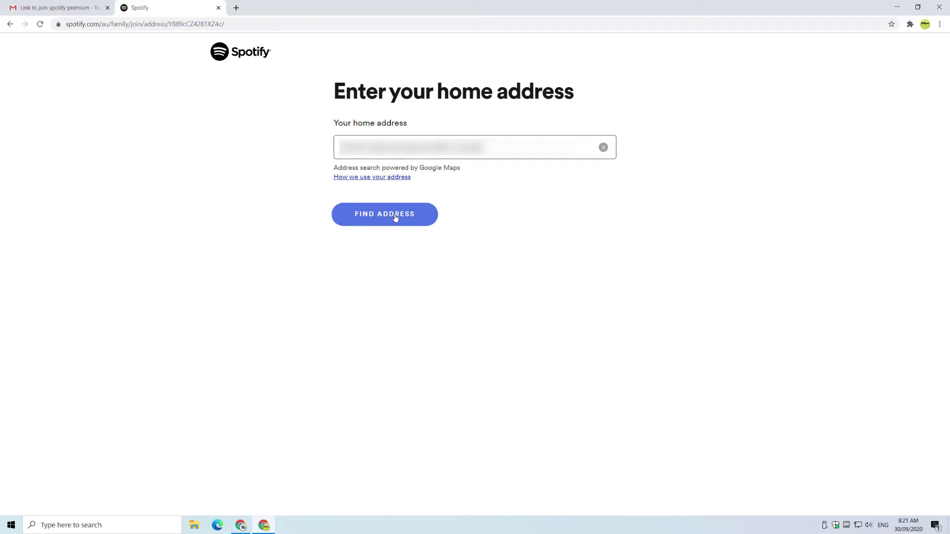
pyautogui.click(396, 217)
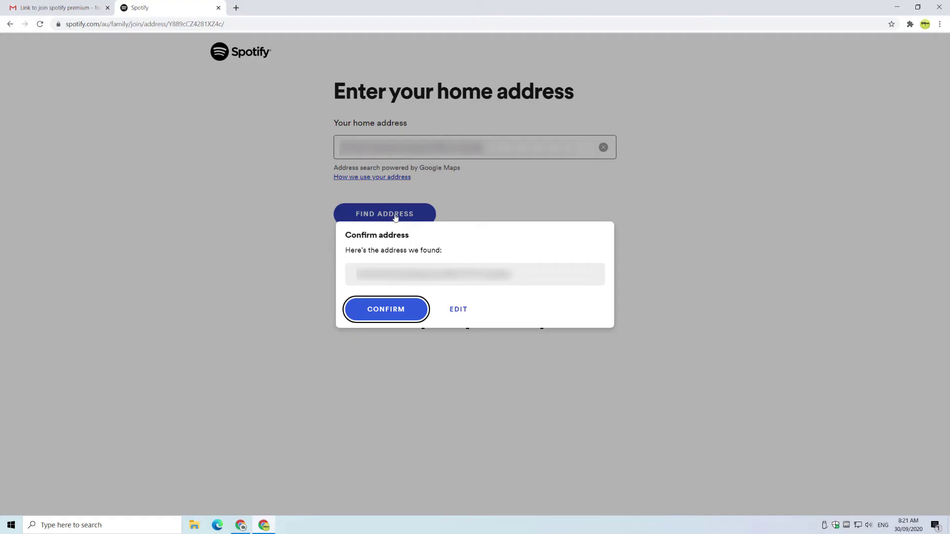
pyautogui.click(394, 311)
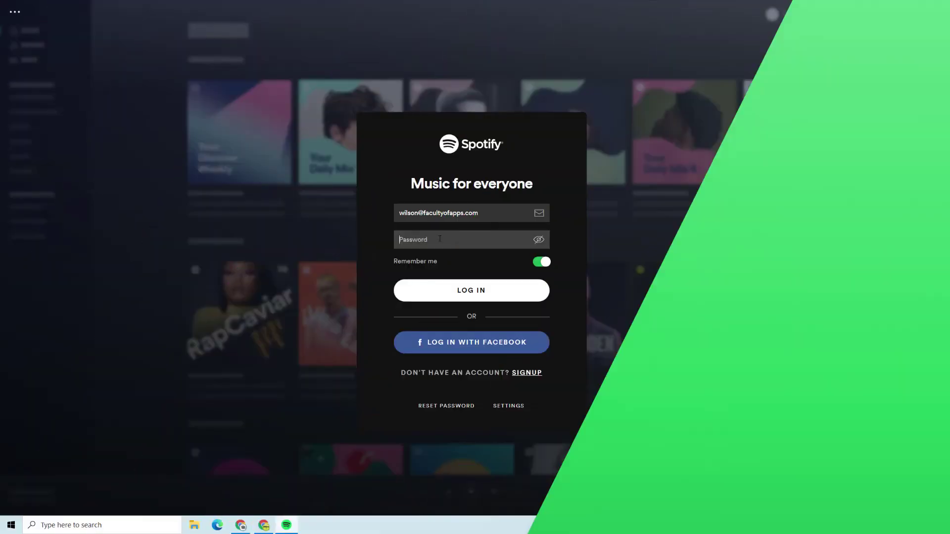
# Log into the desktop app with the member's password and open Settings from the profile menu.
pyautogui.write('a')
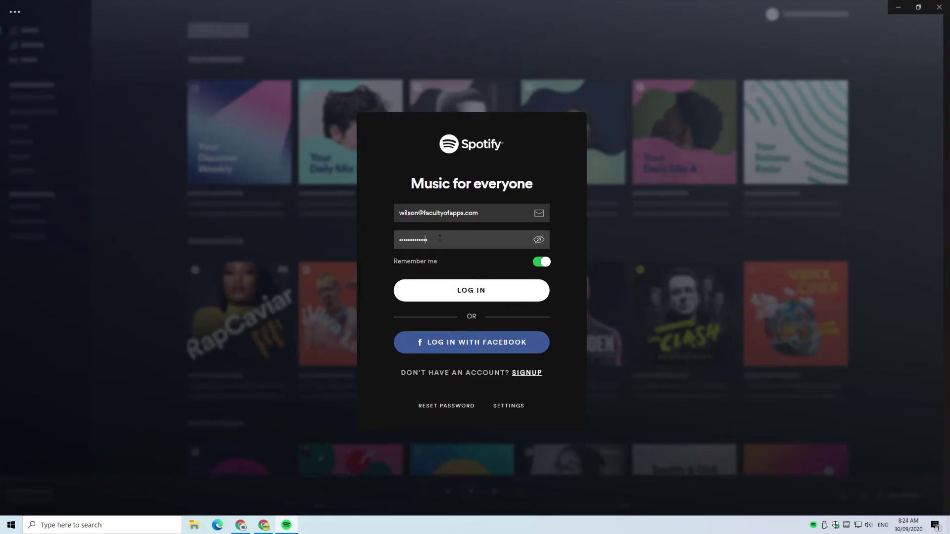
pyautogui.click(480, 292)
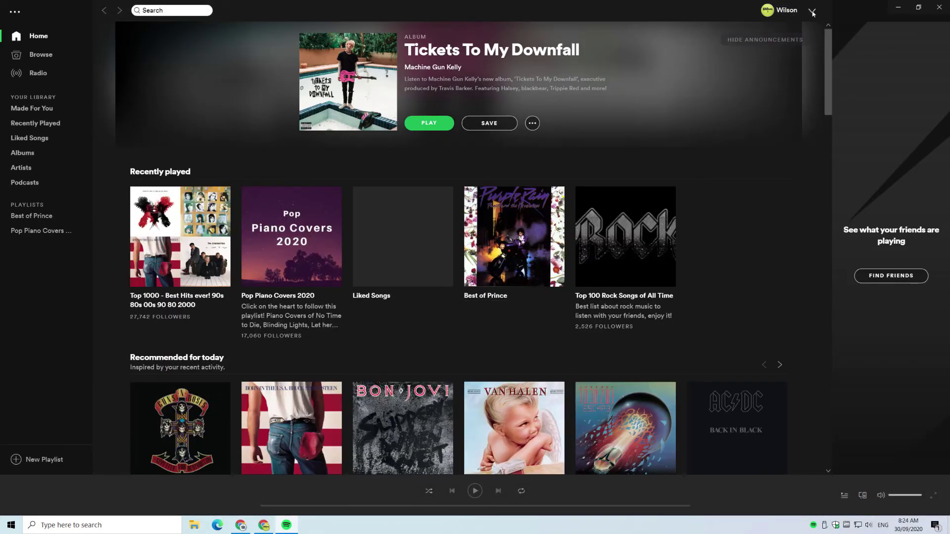
pyautogui.click(813, 12)
pyautogui.click(775, 64)
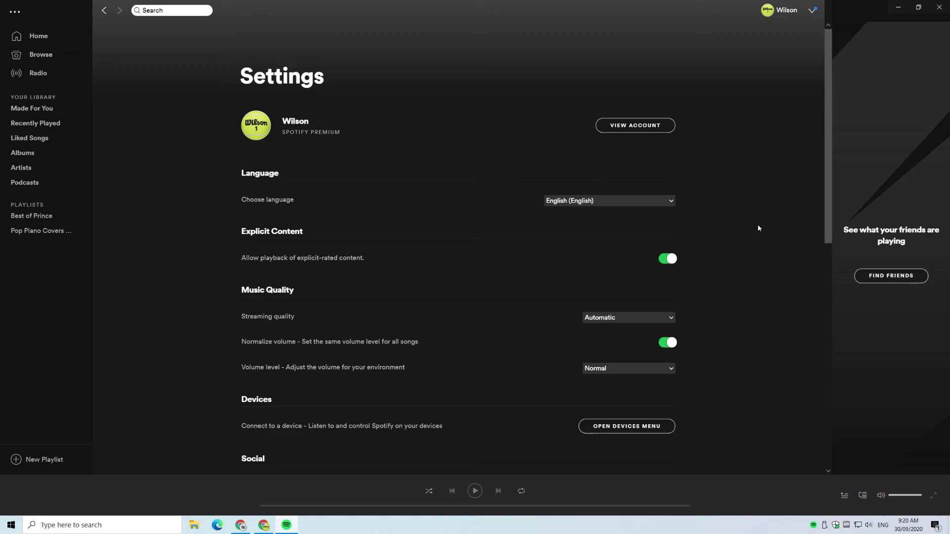
# Open the member's web account overview and browse its available plans under Change Plan.
pyautogui.click(634, 125)
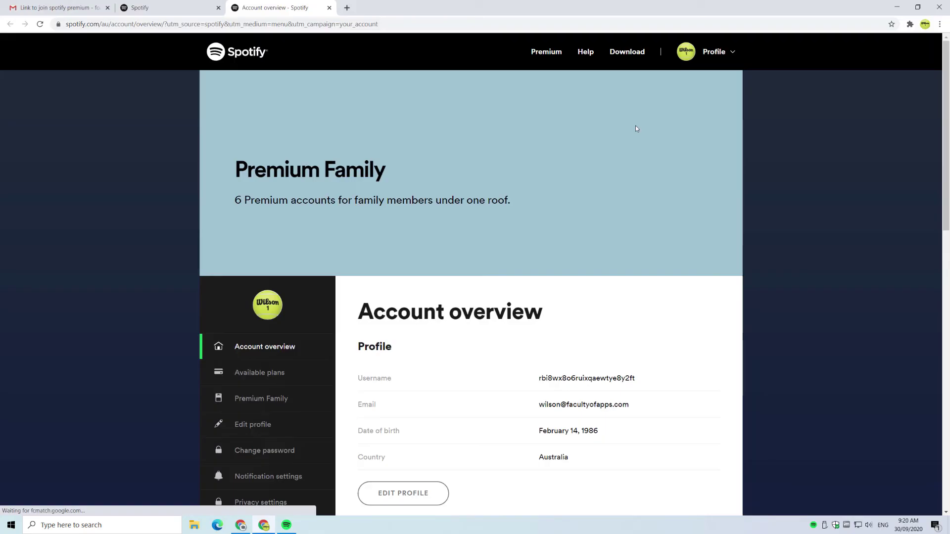
pyautogui.scroll(-10, 663, 195)
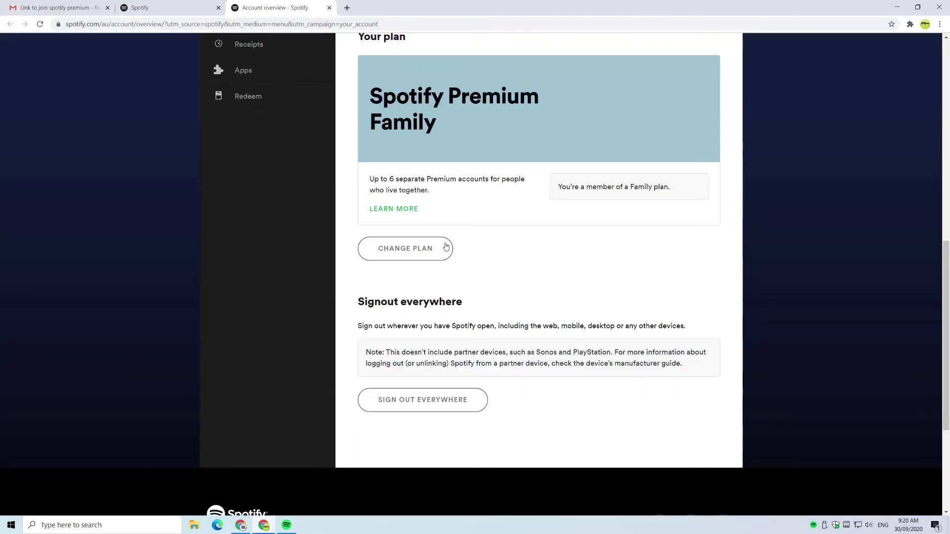
pyautogui.click(435, 253)
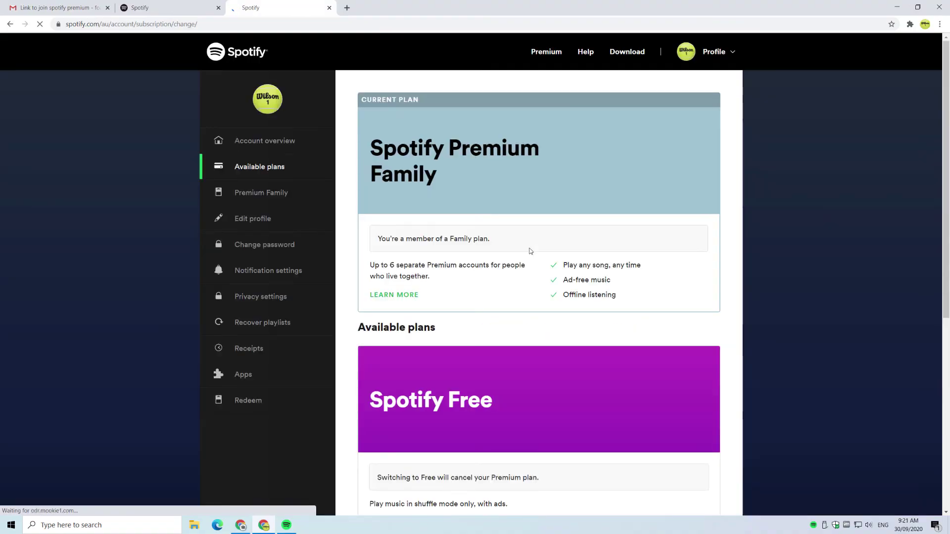
pyautogui.scroll(-4, 530, 250)
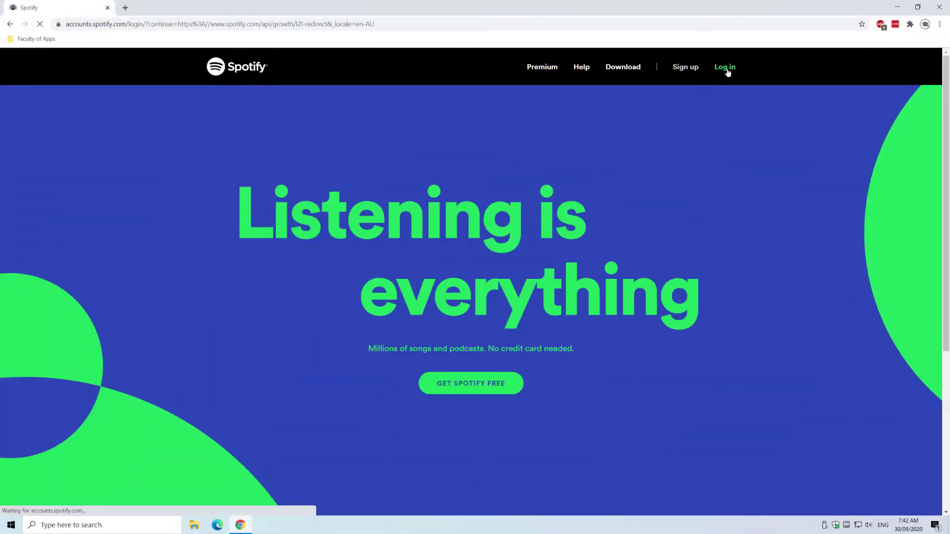
# Log back in as the plan manager with Remember me unticked.
pyautogui.write('@gmail.com')
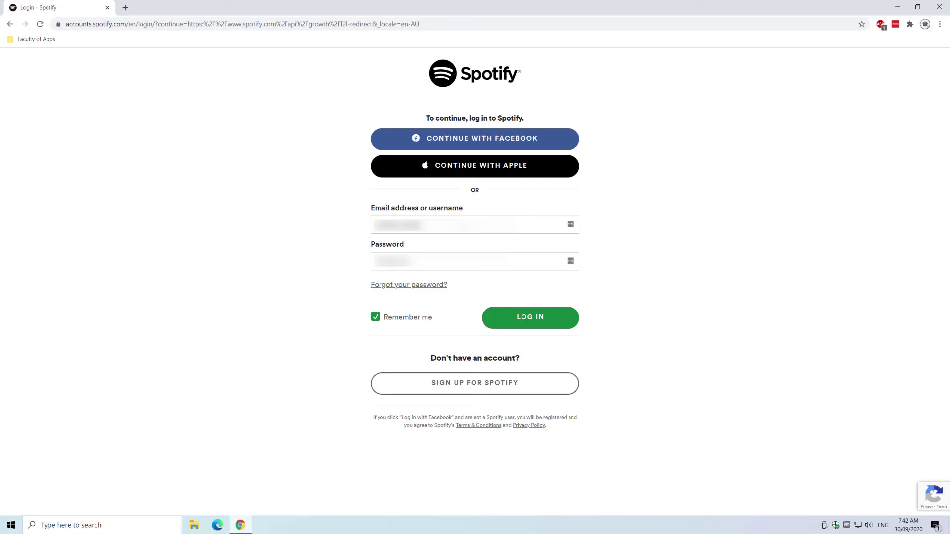
pyautogui.press('Tab')
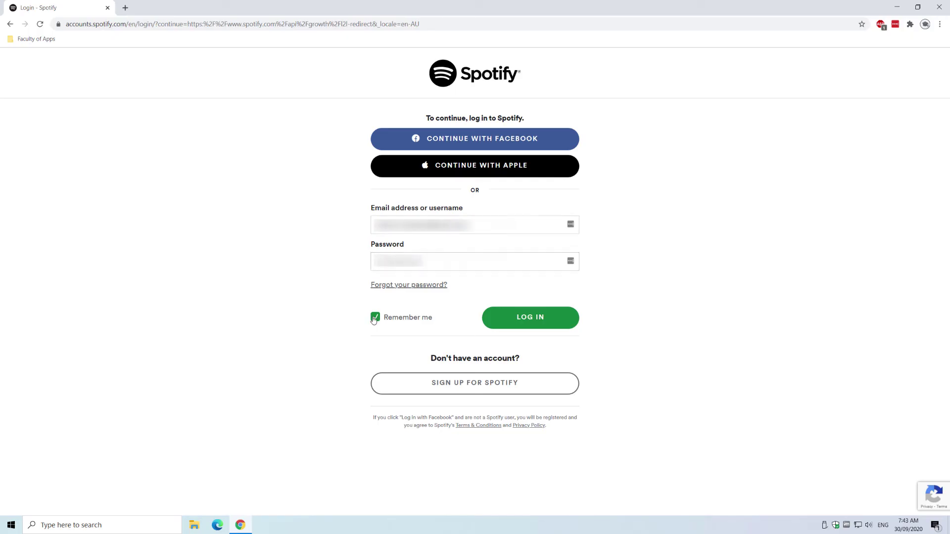
pyautogui.click(375, 318)
pyautogui.click(548, 318)
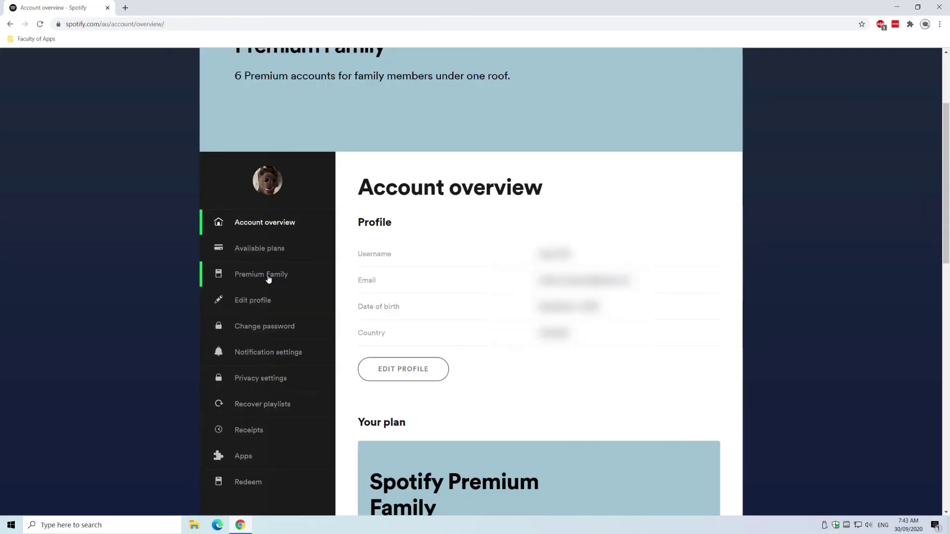
# Open Premium Family, select the invited member, and confirm removing them from the plan.
pyautogui.click(268, 279)
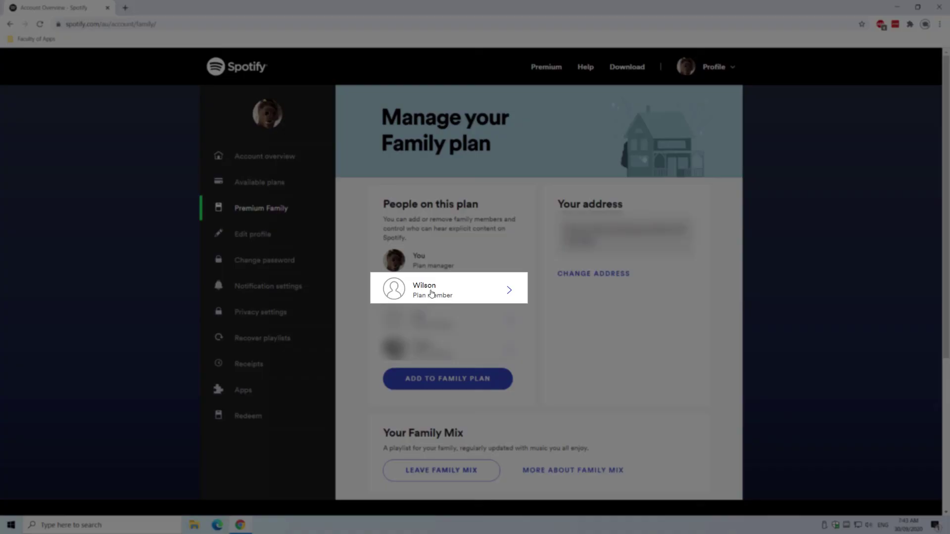
pyautogui.click(509, 292)
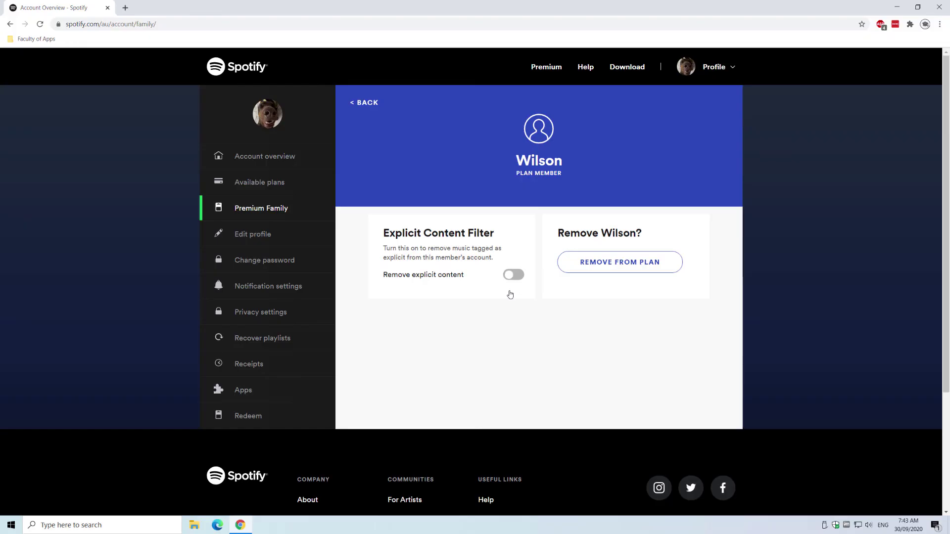
pyautogui.click(626, 264)
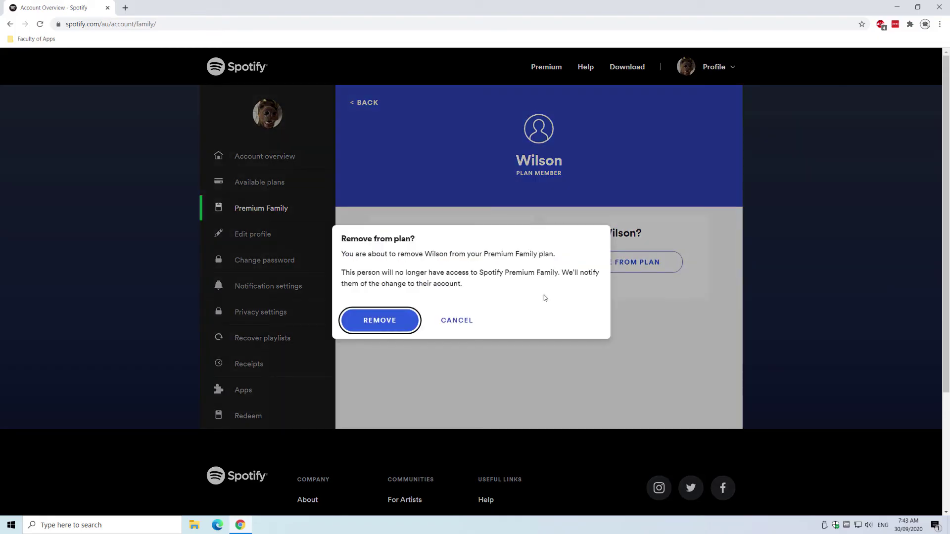
pyautogui.click(394, 319)
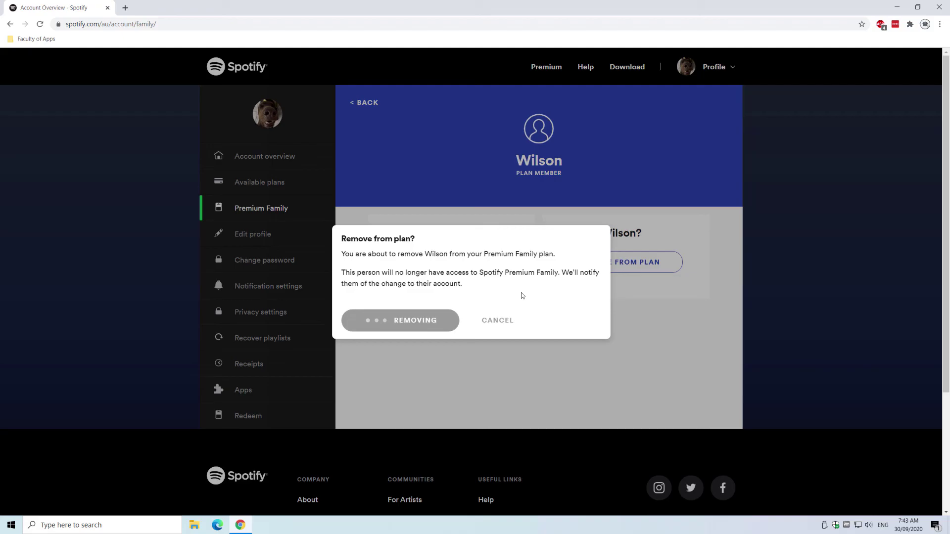